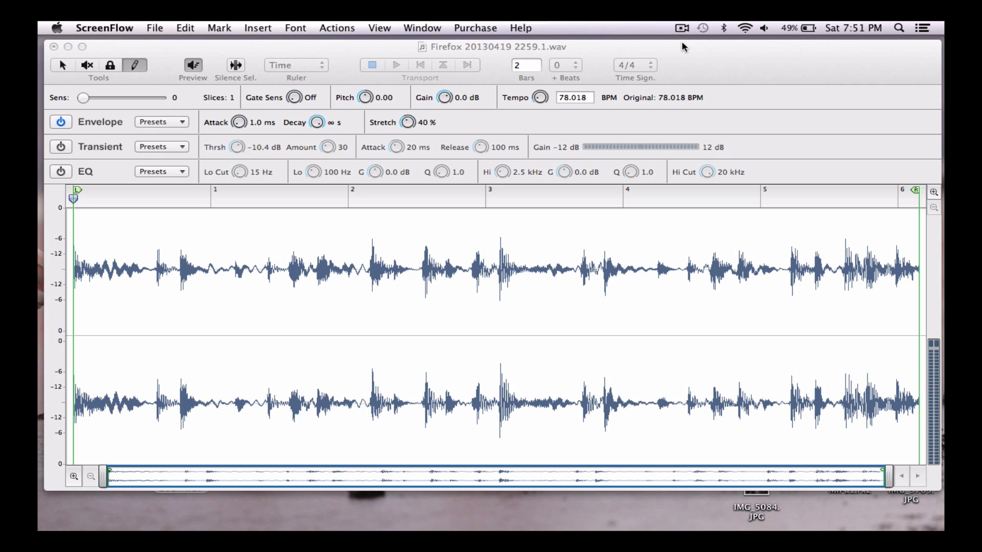
Try slicing the whole loop at 1/16ths and undo the added slices
click(689, 53)
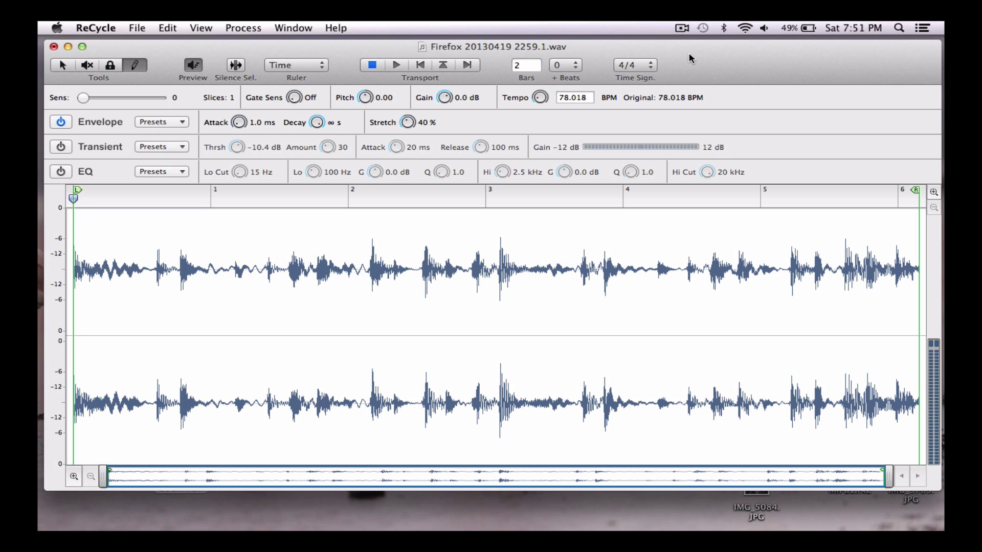
click(238, 29)
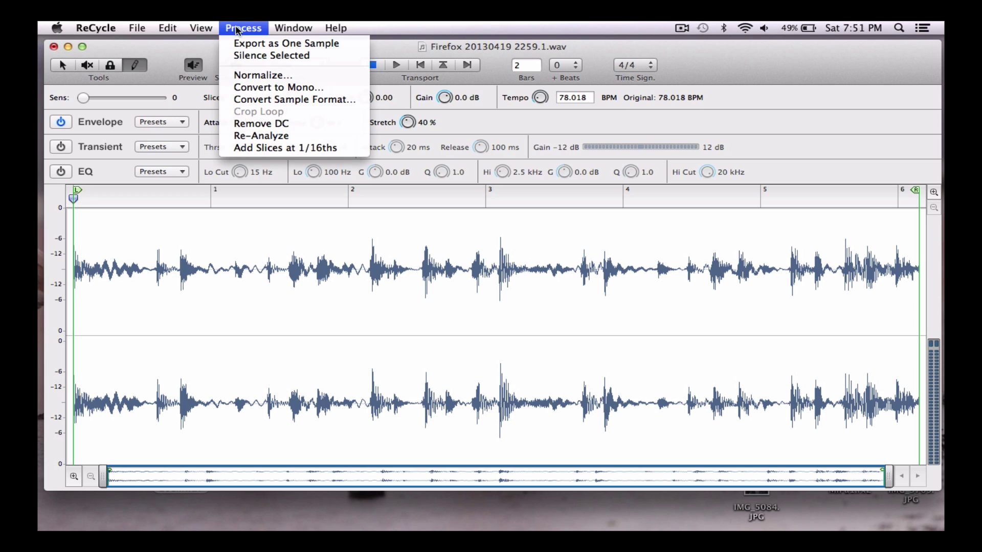
click(265, 149)
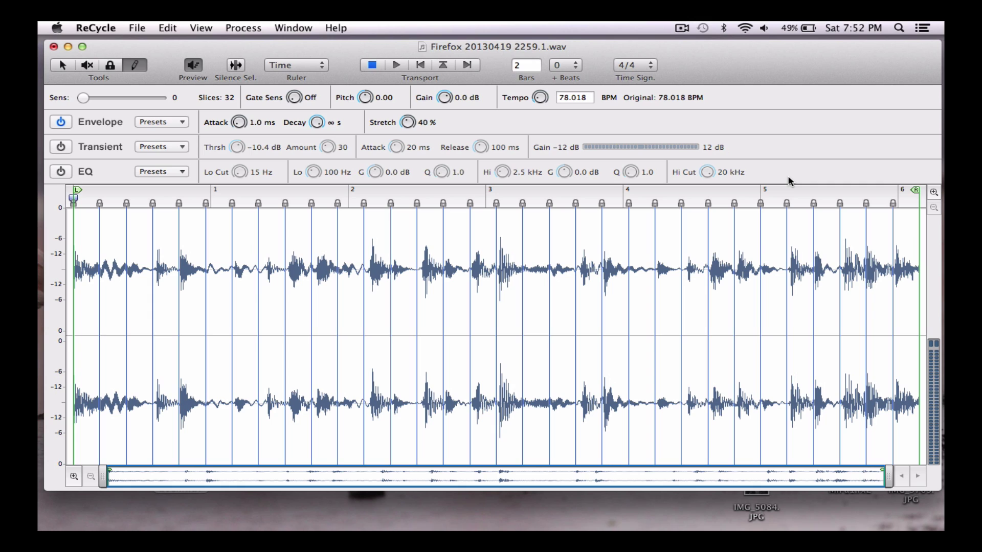
key(super+z)
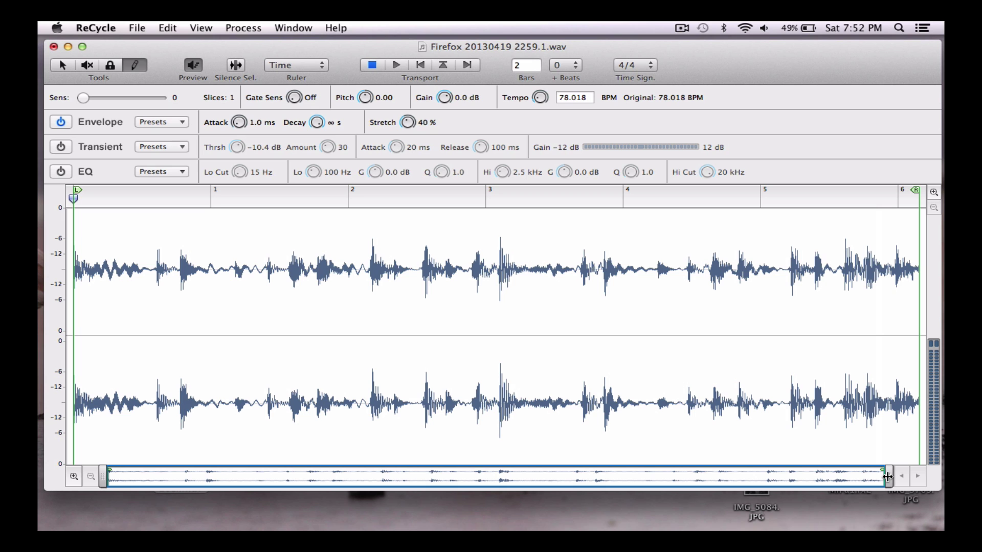
Add slice markers by hand at the start of the hits at about 0.78 s, 0.6 s and 1.57 s
drag(887, 477, 389, 477)
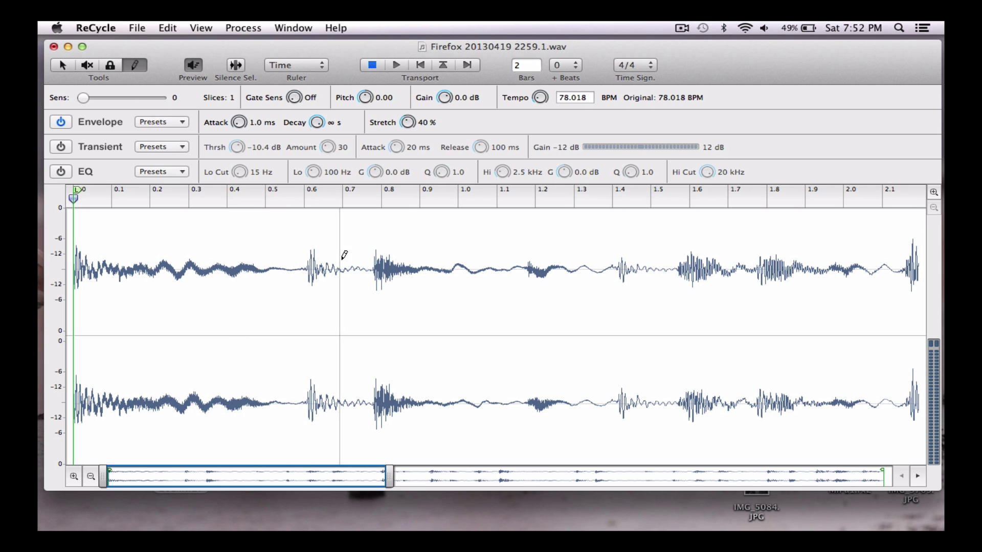
click(373, 258)
click(305, 255)
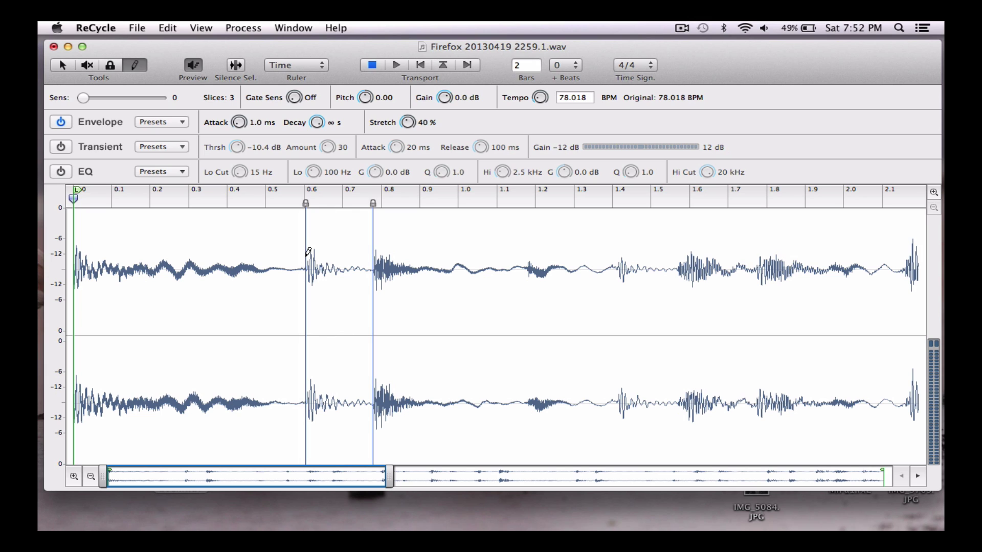
click(678, 260)
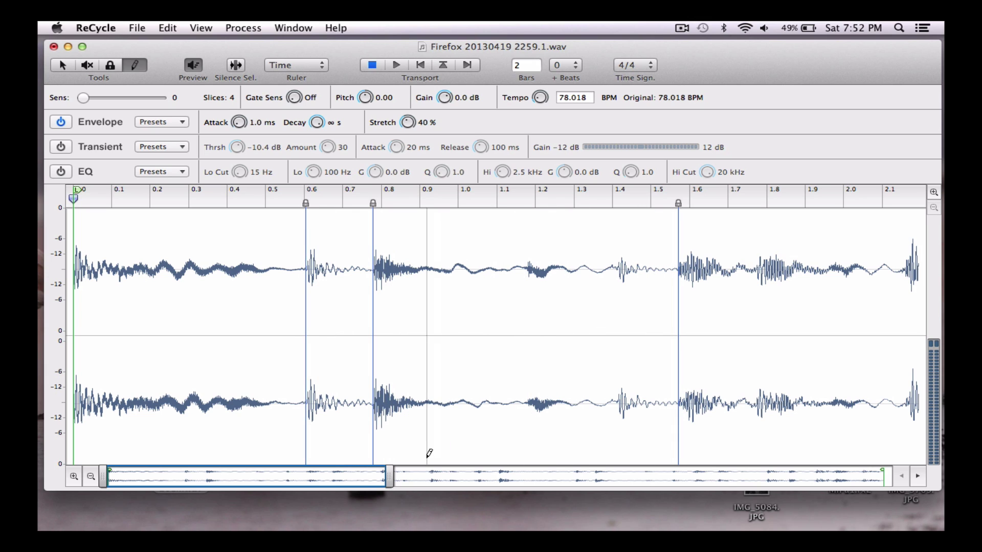
Add slice markers by hand at the start of the hits at about 2.16 s, 2.54 s and 3.1 s
drag(329, 483, 480, 481)
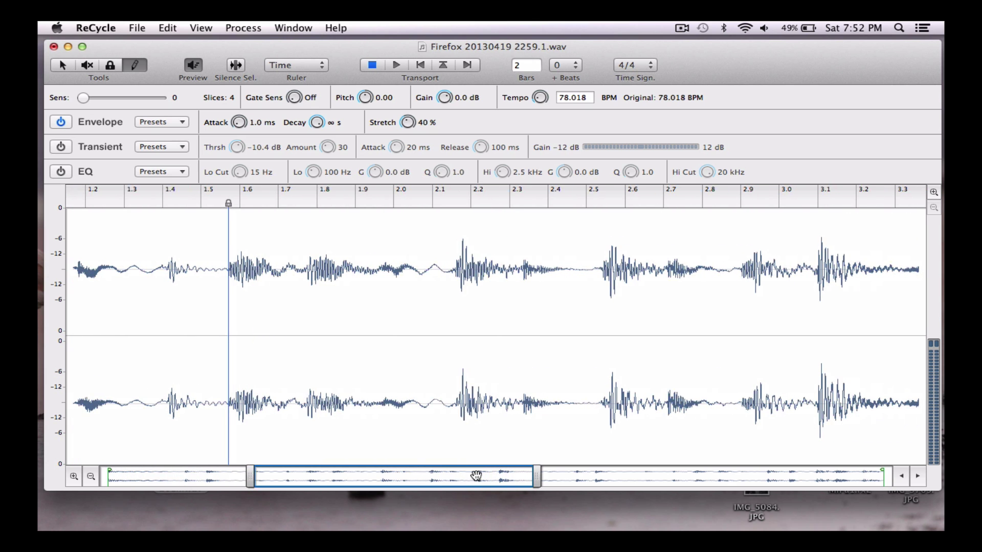
click(458, 435)
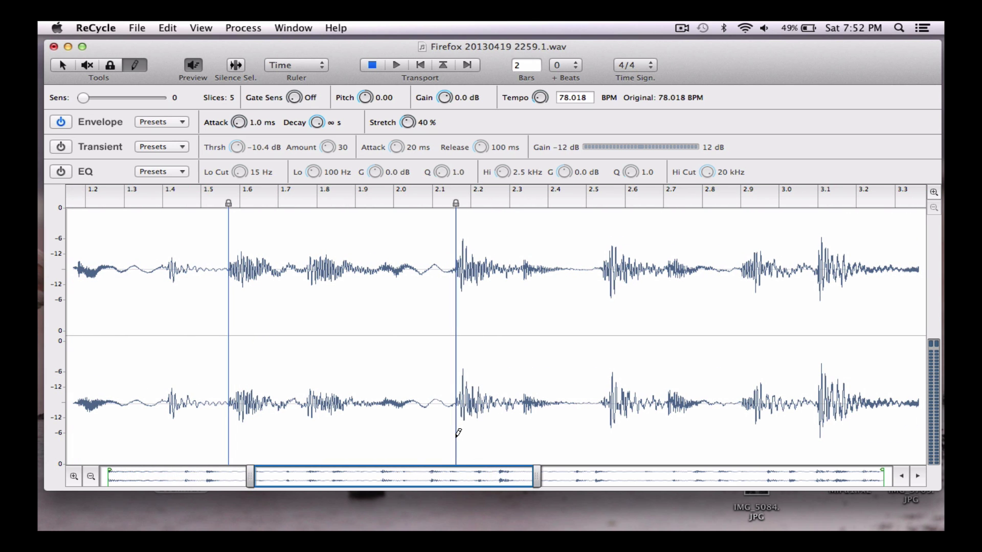
click(604, 415)
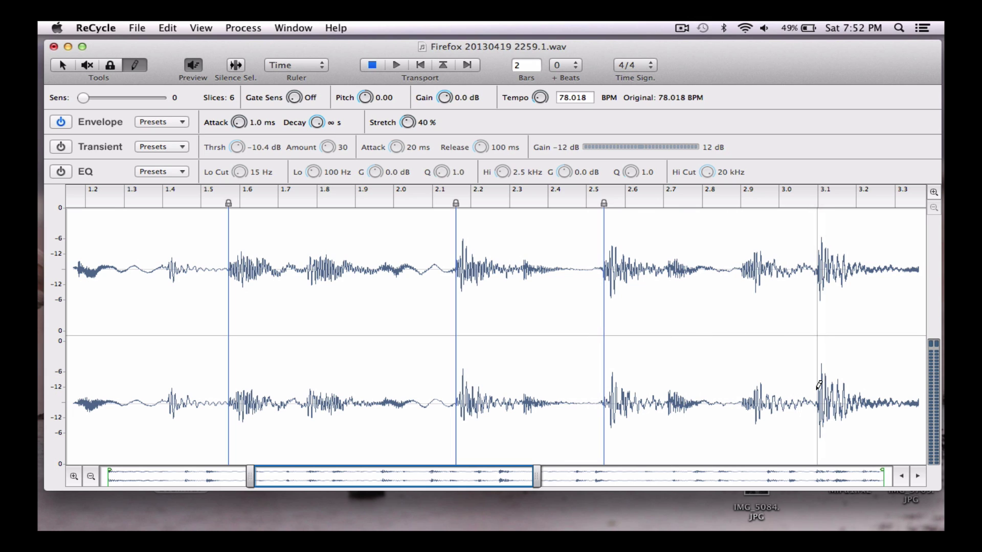
click(817, 386)
drag(538, 477, 889, 478)
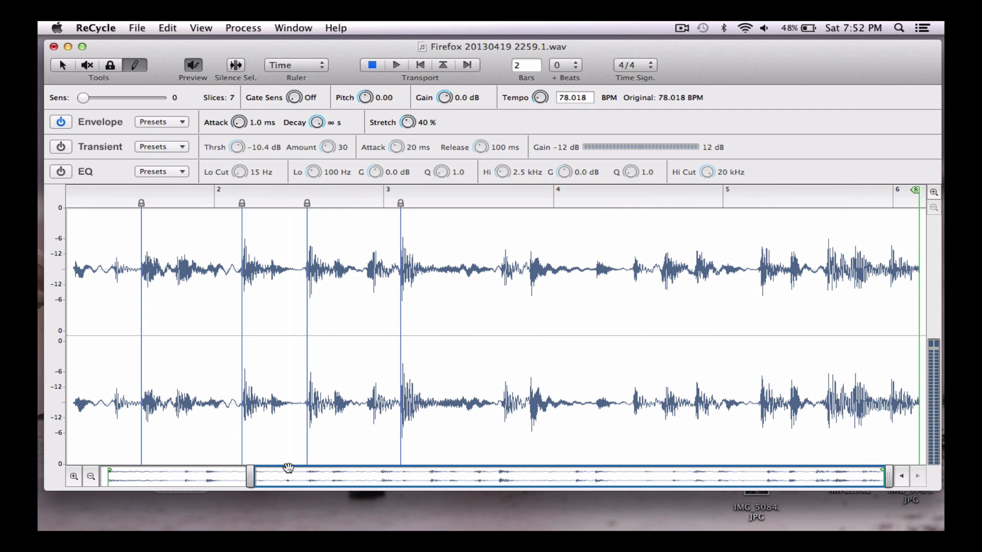
drag(250, 477, 102, 479)
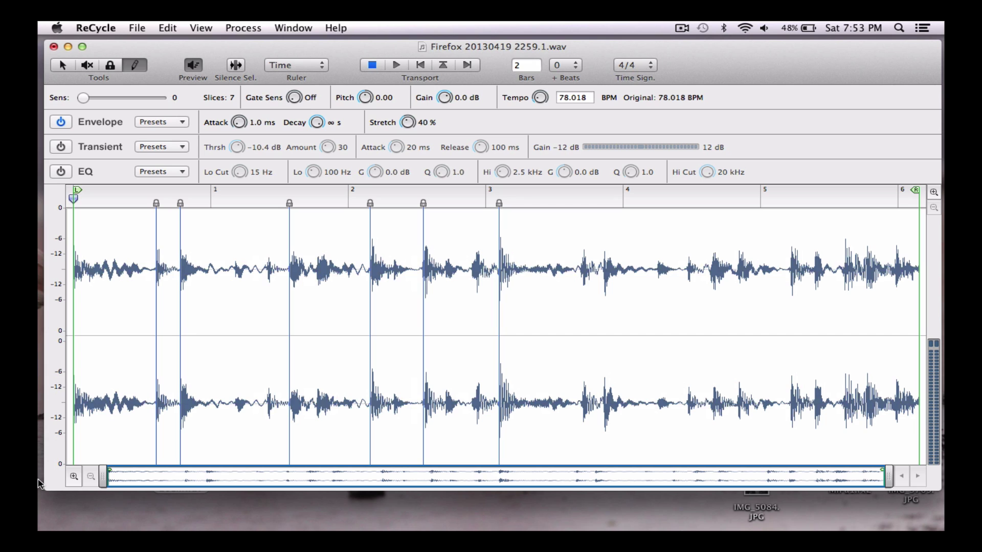
Audition the first three slices of the loop to check where each one starts and ends
click(180, 204)
click(62, 65)
click(125, 233)
click(125, 233)
click(169, 235)
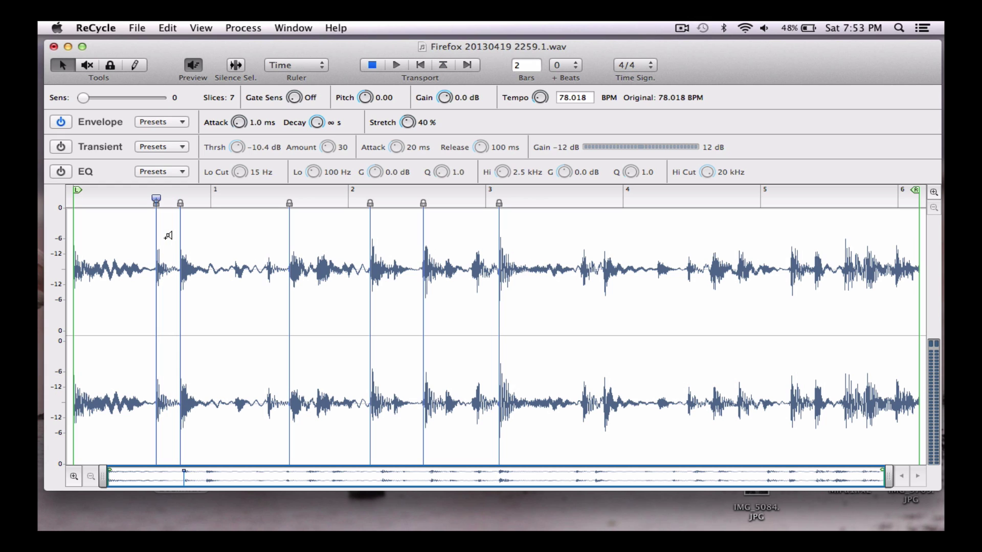
click(214, 247)
click(229, 255)
click(230, 255)
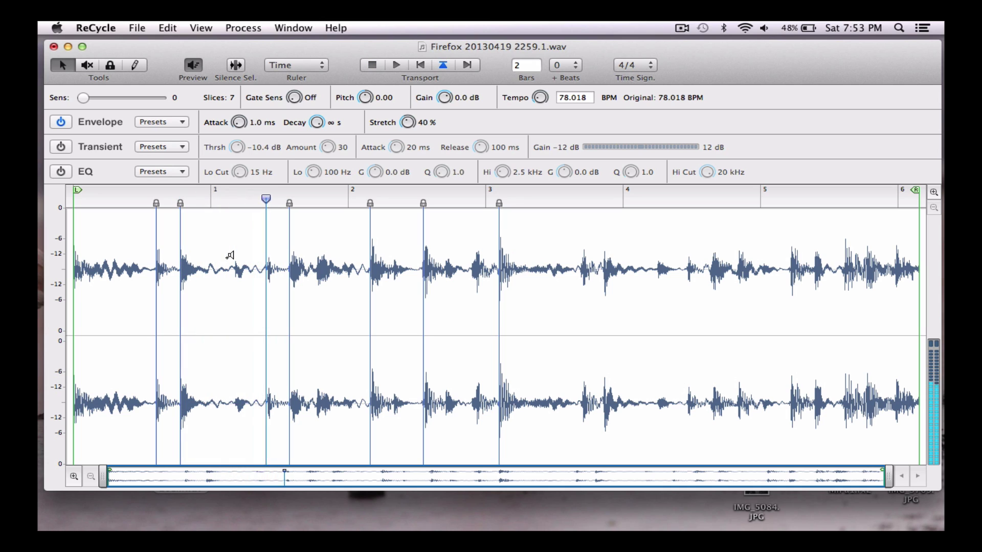
Add a slice marker at the hit at about 1.4 s and audition the slices around it
click(135, 65)
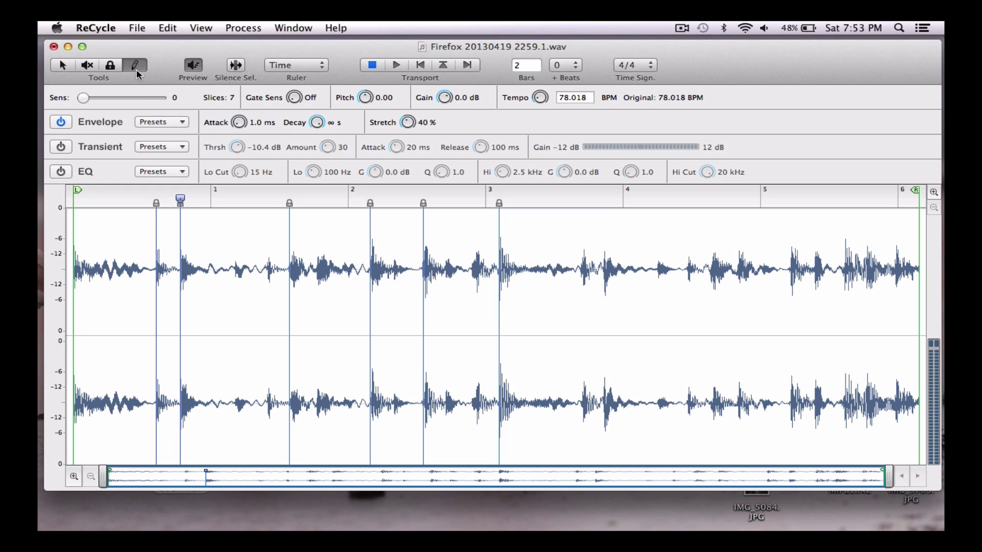
click(266, 244)
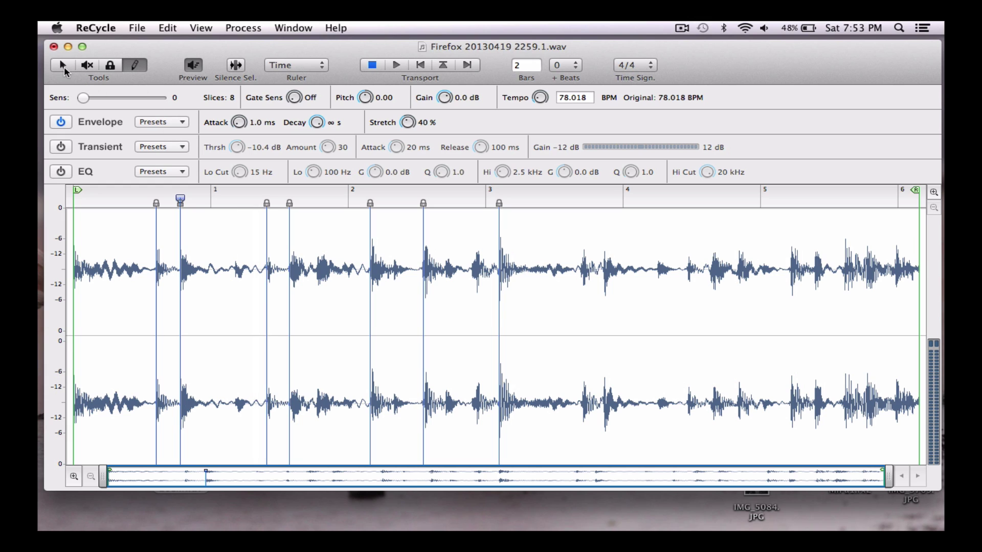
key(1)
click(260, 259)
click(274, 268)
click(274, 269)
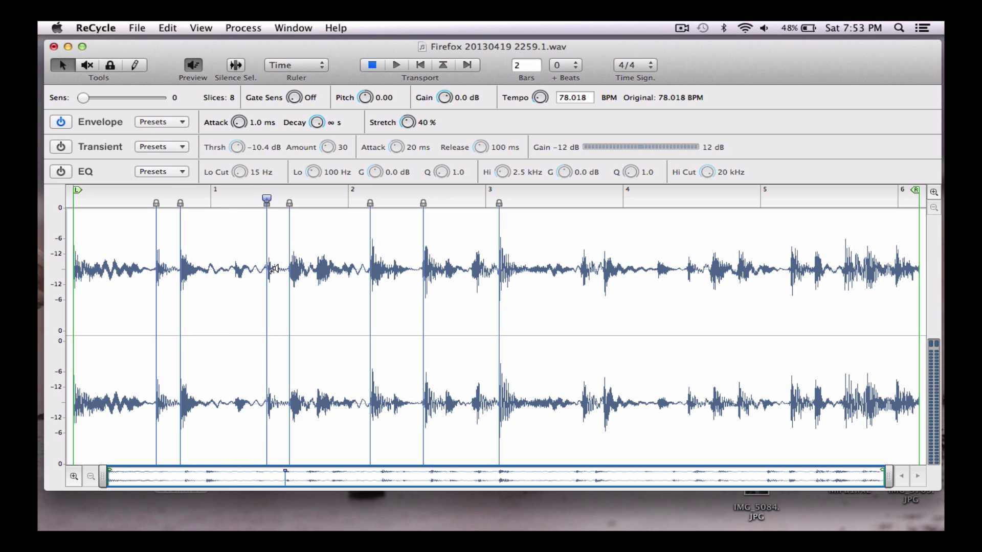
click(274, 268)
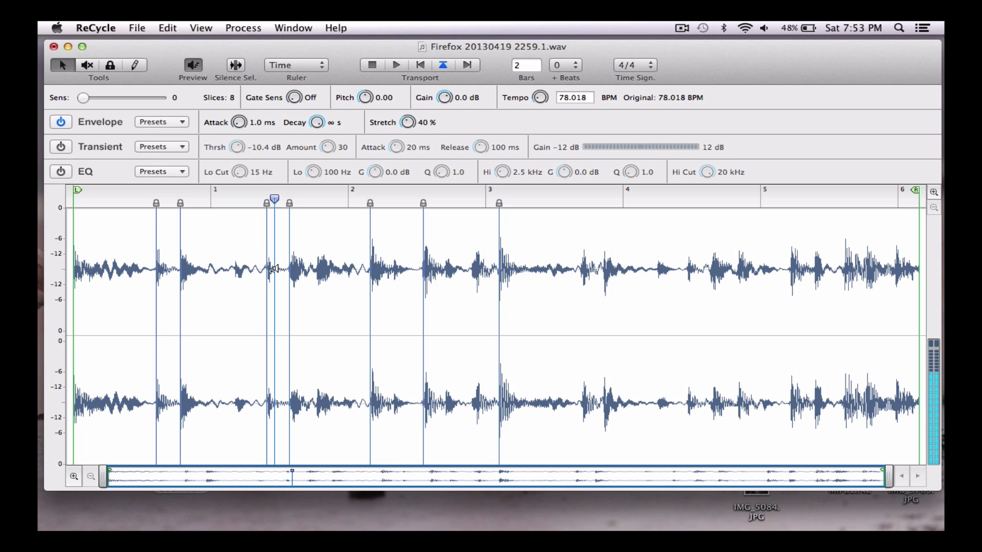
click(274, 268)
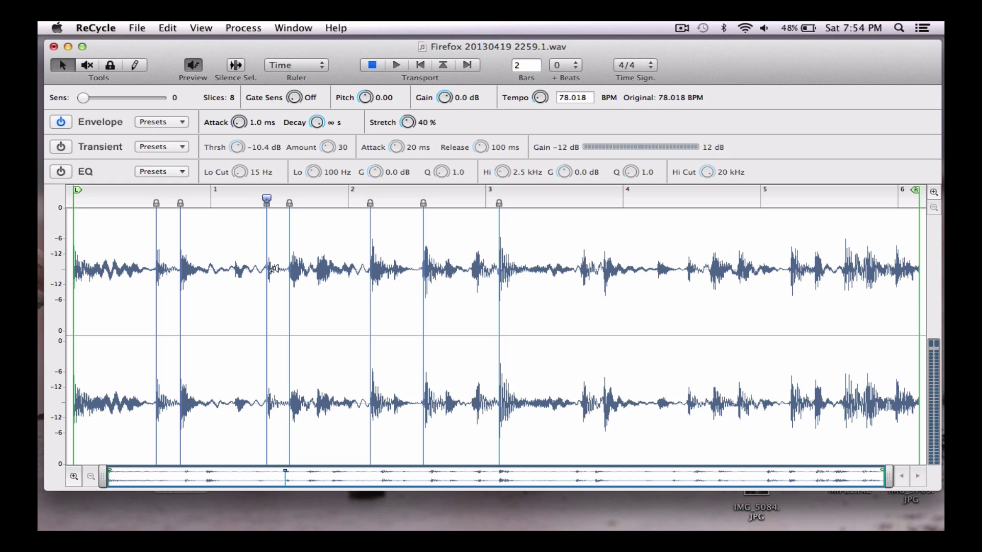
Add a slice marker at the hit at about 1.77 s and audition the slices around it
click(341, 254)
click(135, 65)
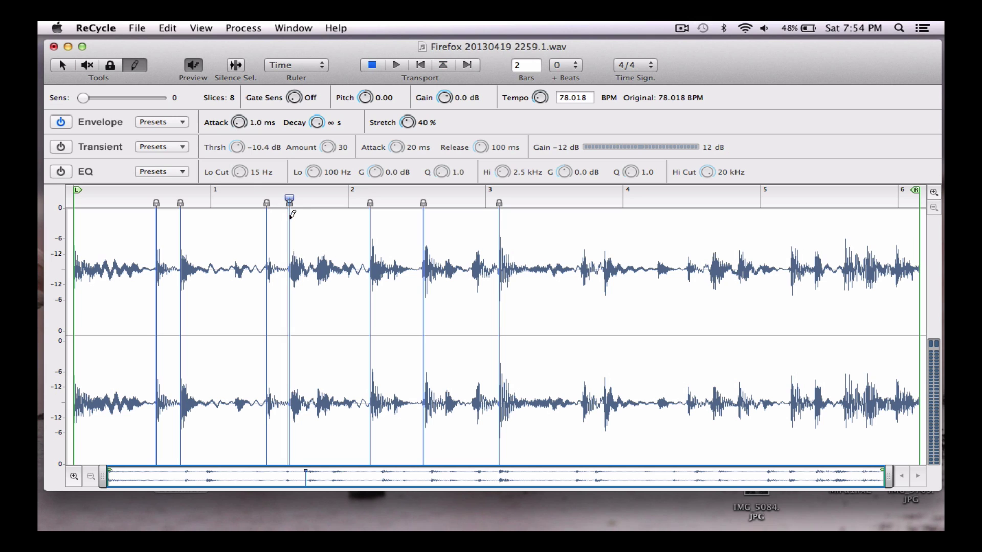
click(316, 229)
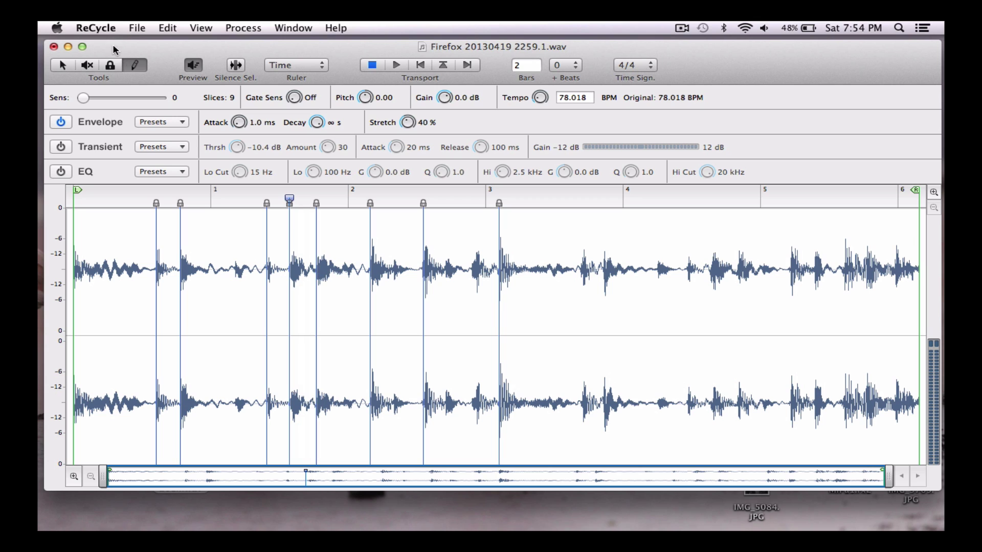
click(61, 67)
click(311, 246)
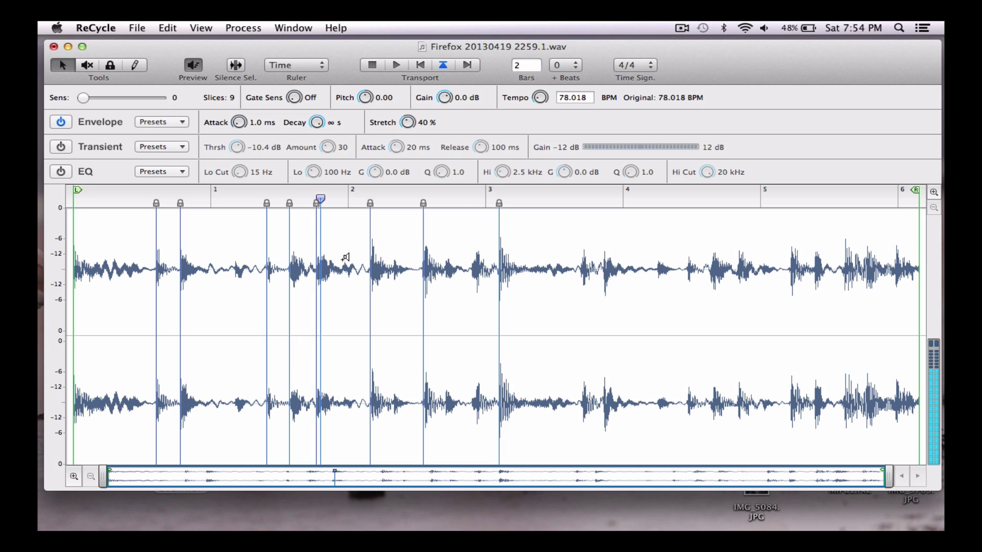
click(308, 260)
click(350, 266)
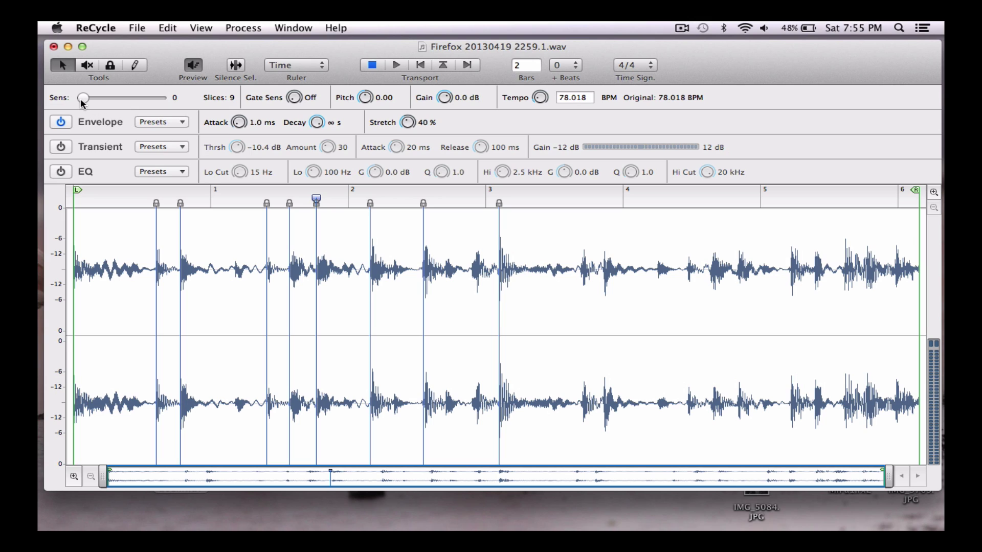
Try slice sensitivities of 68 and 99 and audition a few of the resulting slices
drag(81, 101, 133, 98)
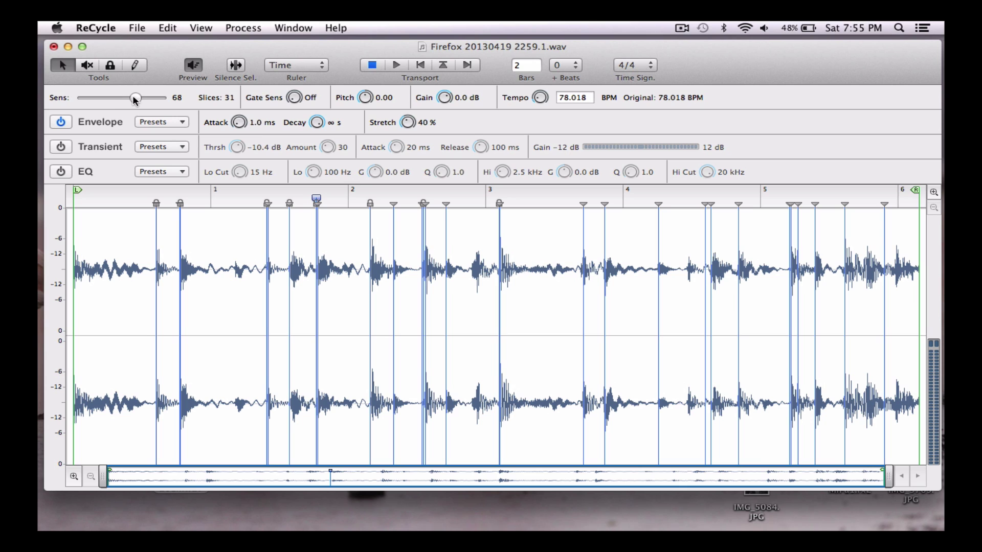
drag(135, 98, 178, 102)
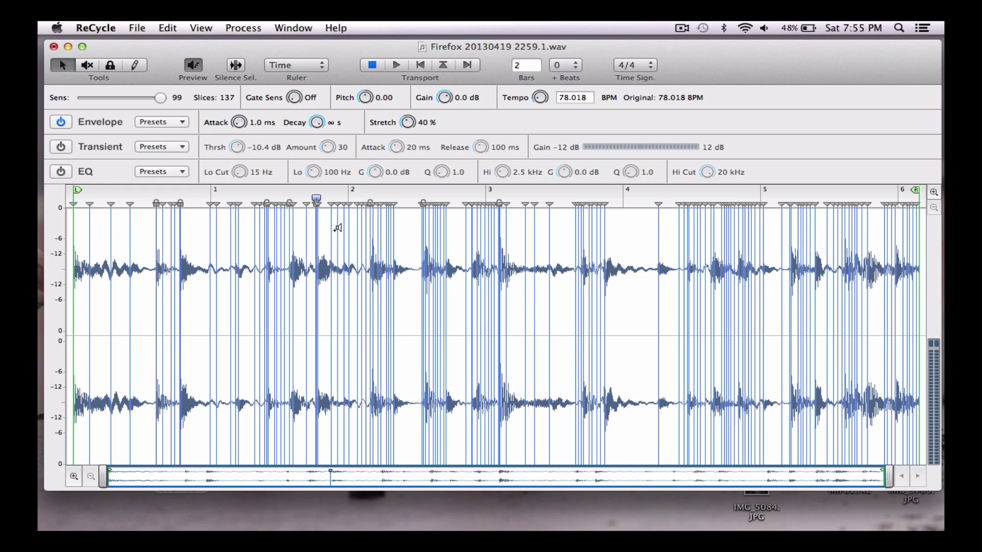
click(342, 227)
click(213, 227)
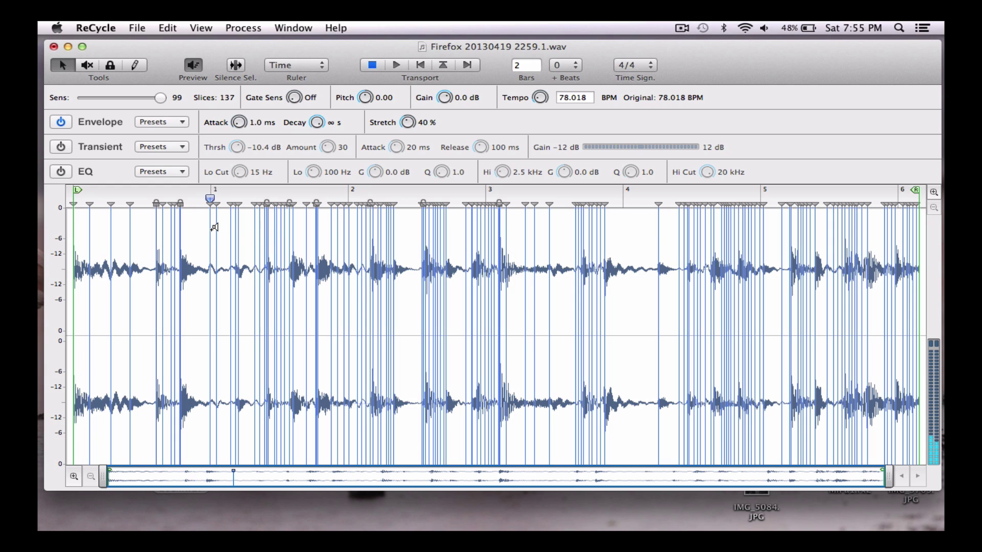
click(238, 231)
Set the slice sensitivity to 65 and tidy the doubled markers, deleting extras near 2.5 s and 1.4 s and nudging the remaining 2.5 s marker slightly earlier
drag(159, 98, 133, 105)
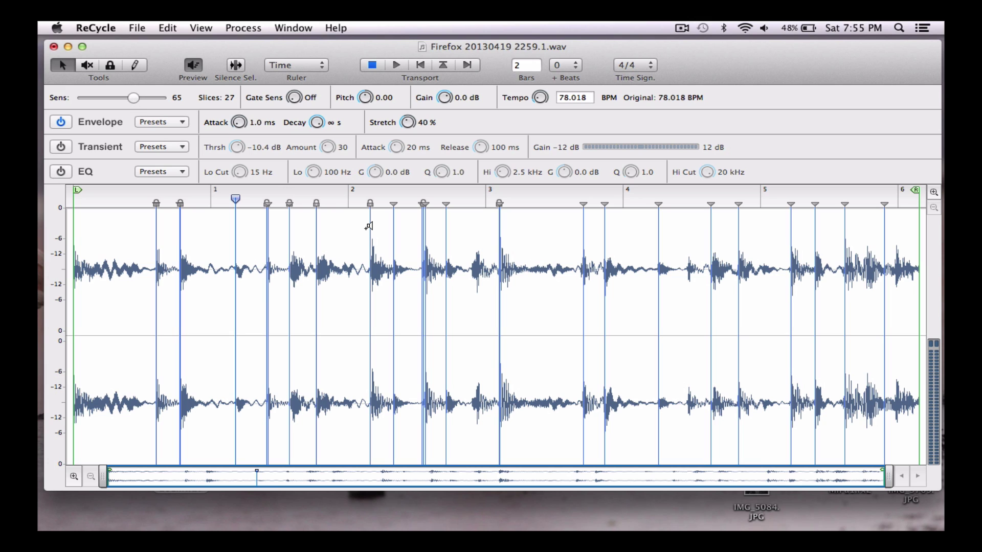
double_click(422, 205)
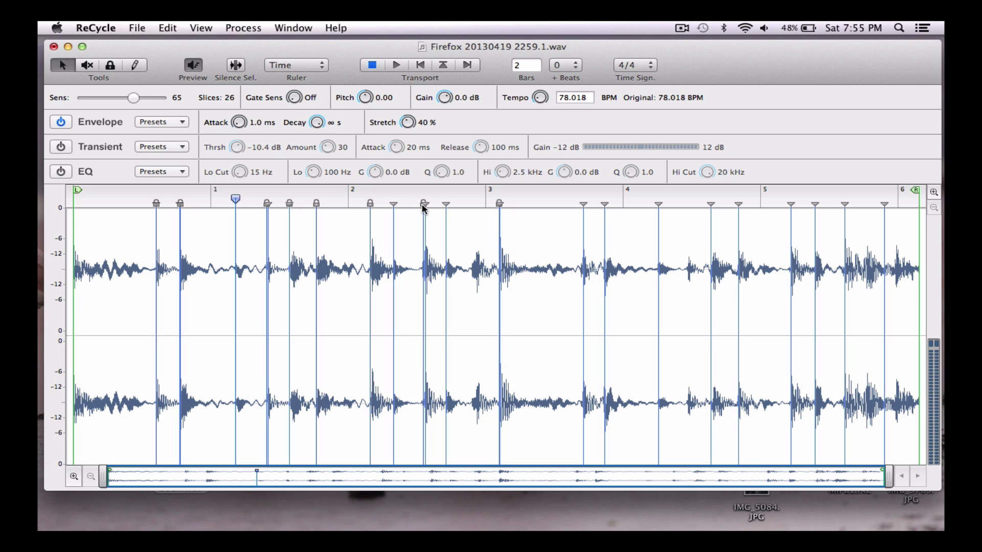
double_click(424, 204)
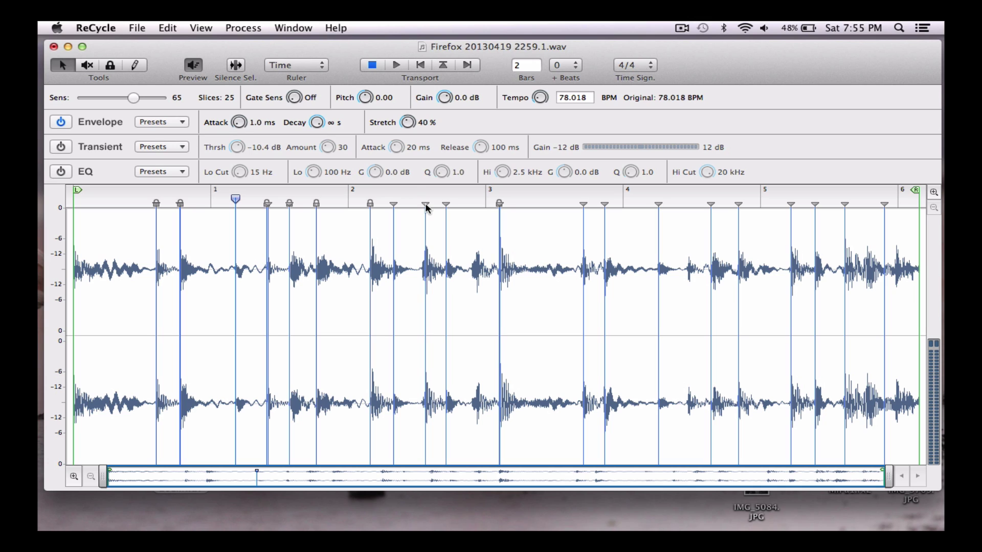
drag(426, 204, 424, 204)
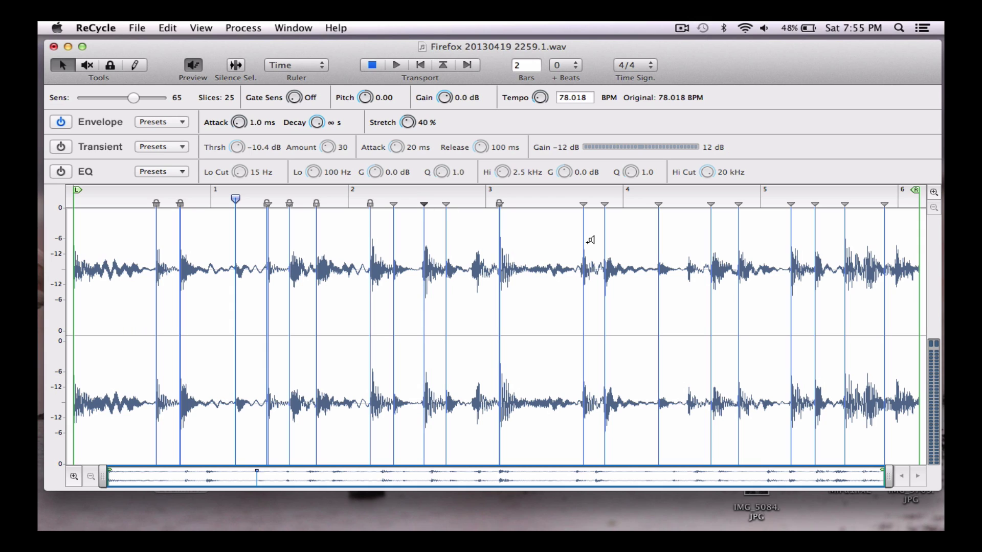
click(265, 204)
key(Delete)
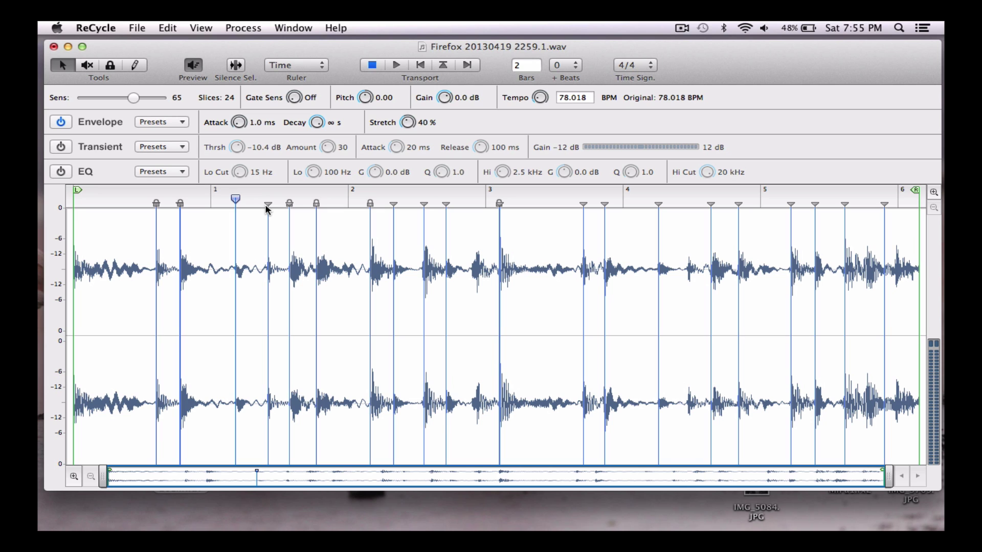
Audition the slices from about 2.7 s through to the end of the loop
key(space)
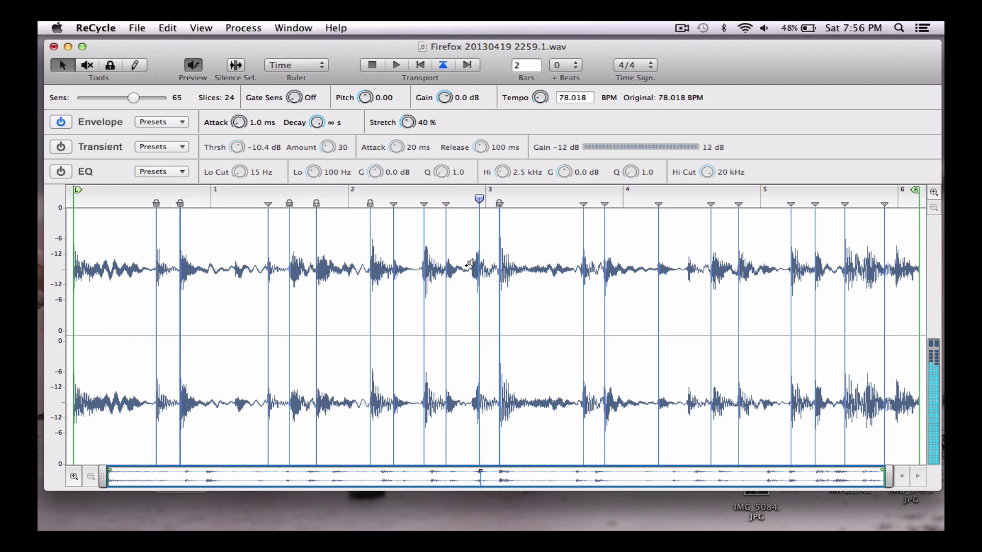
key(space)
click(674, 259)
click(722, 259)
click(772, 259)
click(800, 259)
click(825, 261)
click(851, 263)
click(898, 266)
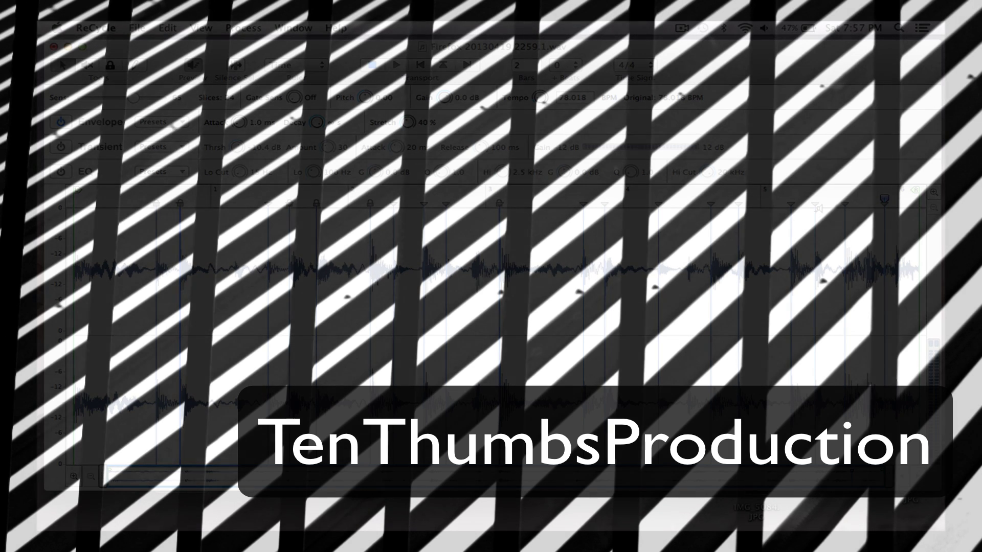
click(682, 28)
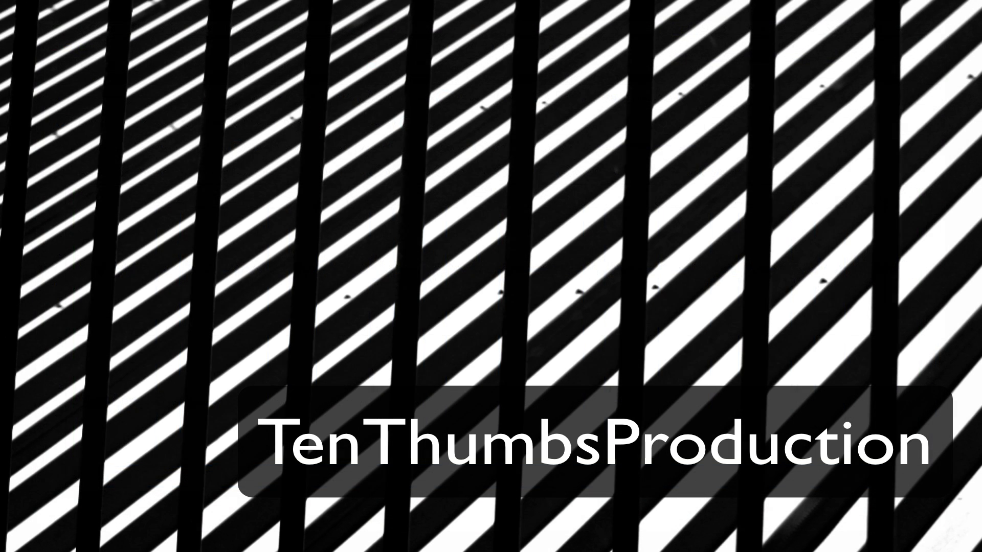